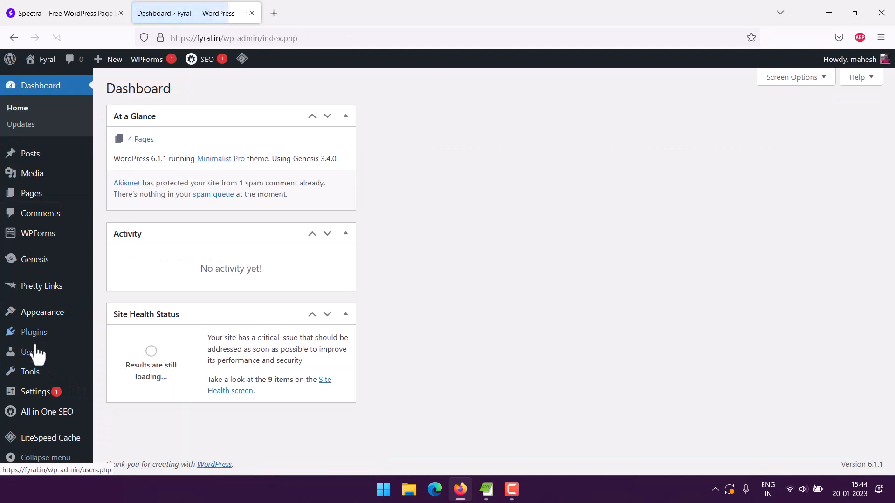
Step: Search the Add Plugins directory for "spectra"
{"action": "mouse_move", "coordinate": [73, 361]}
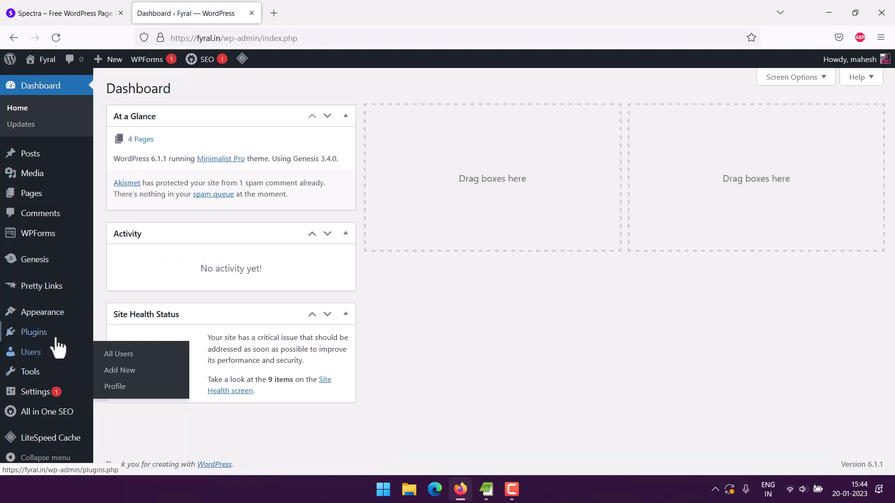
{"action": "mouse_move", "coordinate": [56, 333]}
{"action": "left_click", "coordinate": [117, 352]}
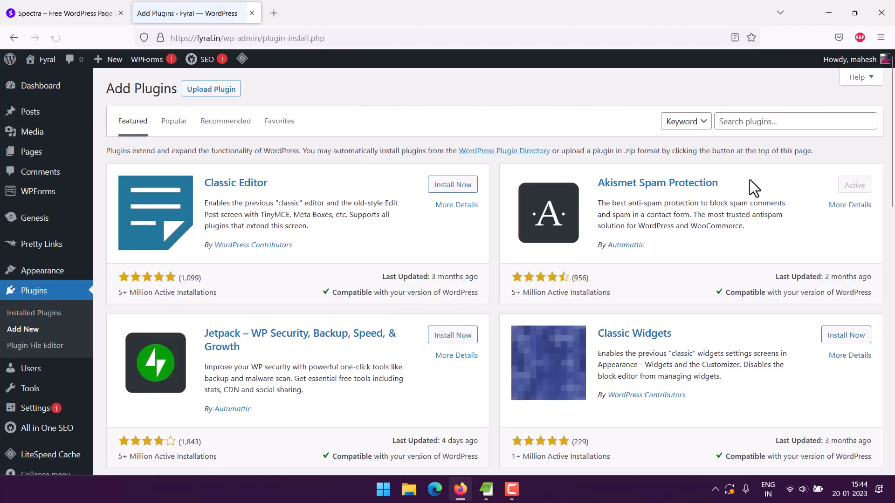
{"action": "left_click", "coordinate": [804, 121]}
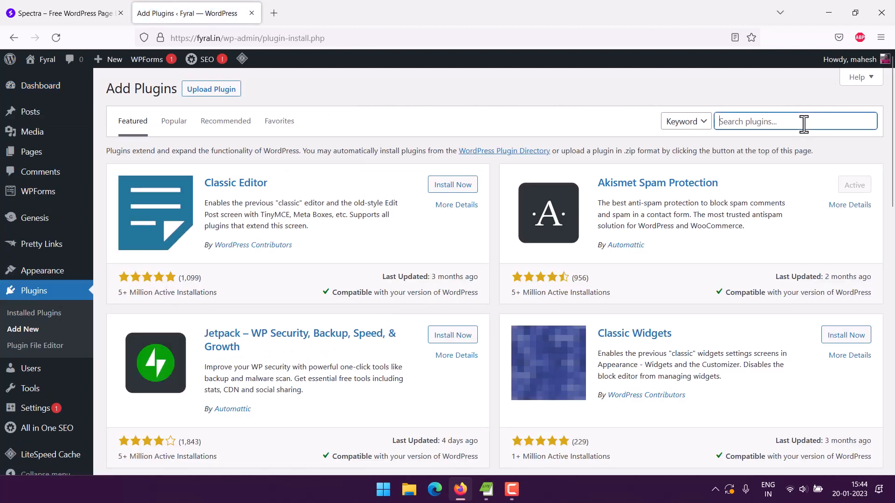
{"action": "type", "text": "spectra"}
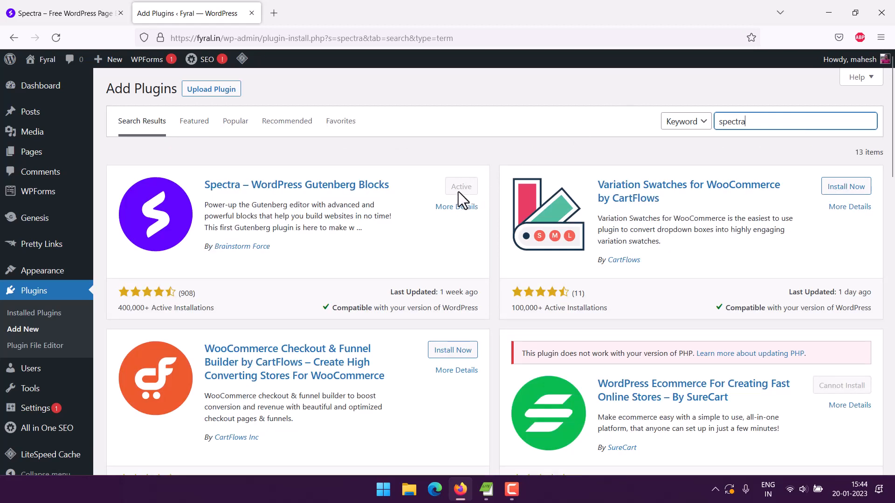
Step: Enable the Display Conditions extension in the Blocks / Extensions section of the Spectra settings
{"action": "mouse_move", "coordinate": [30, 410]}
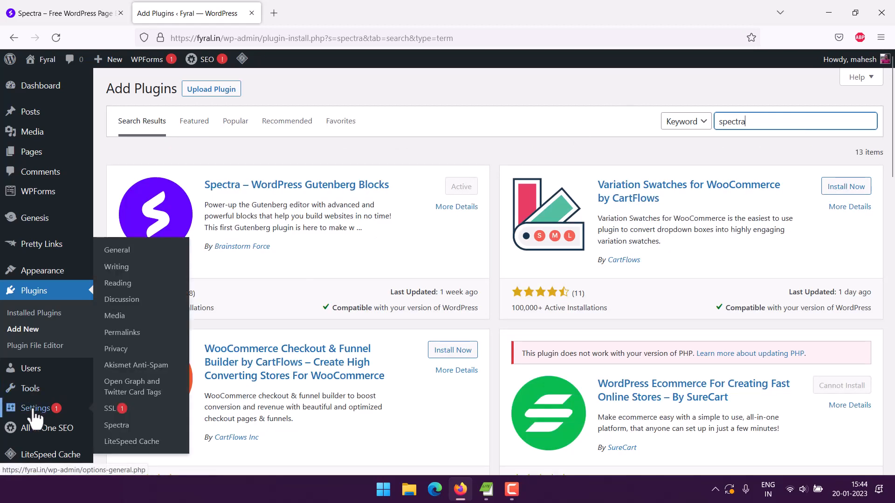
{"action": "left_click", "coordinate": [122, 427]}
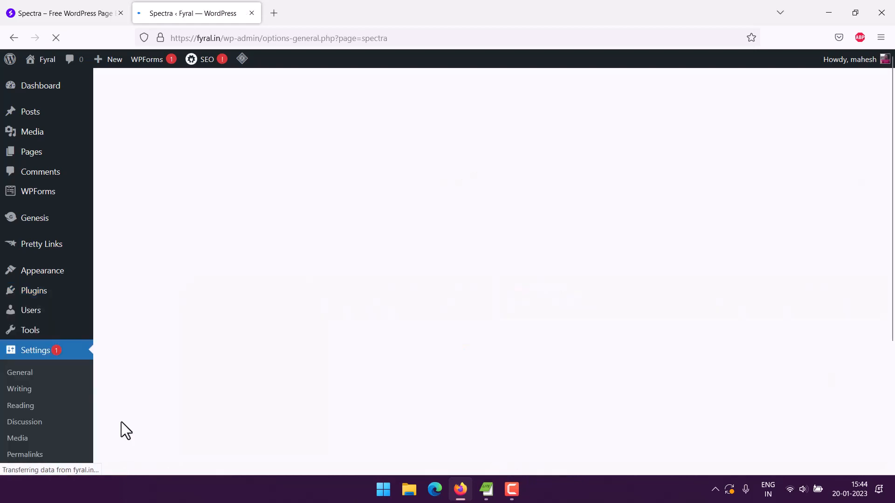
{"action": "left_click", "coordinate": [347, 98]}
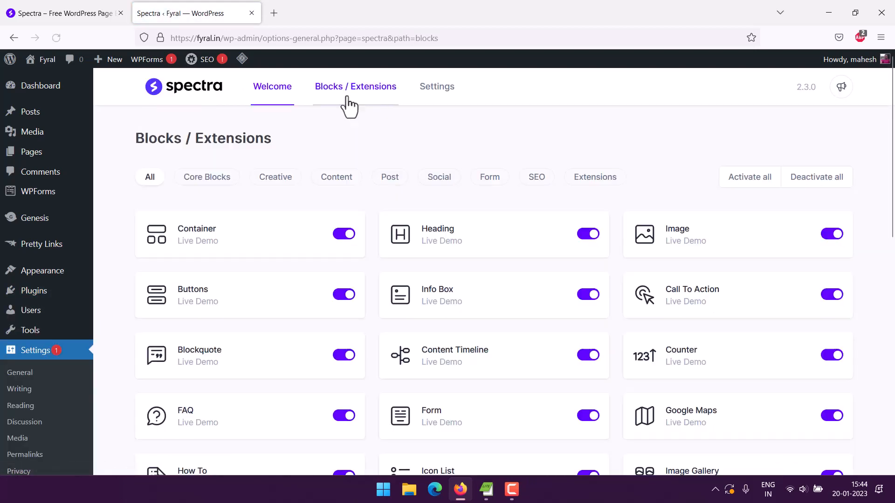
{"action": "scroll", "coordinate": [876, 185], "scroll_direction": "down", "scroll_amount": 10}
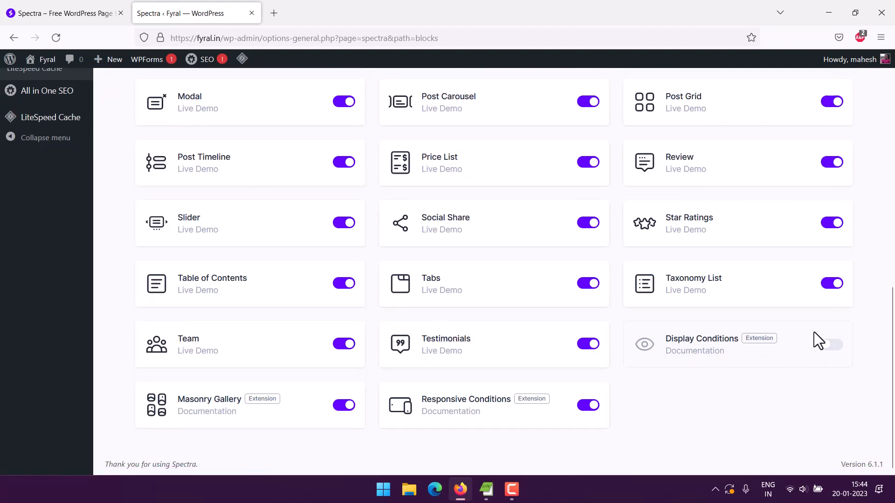
{"action": "left_click", "coordinate": [837, 346]}
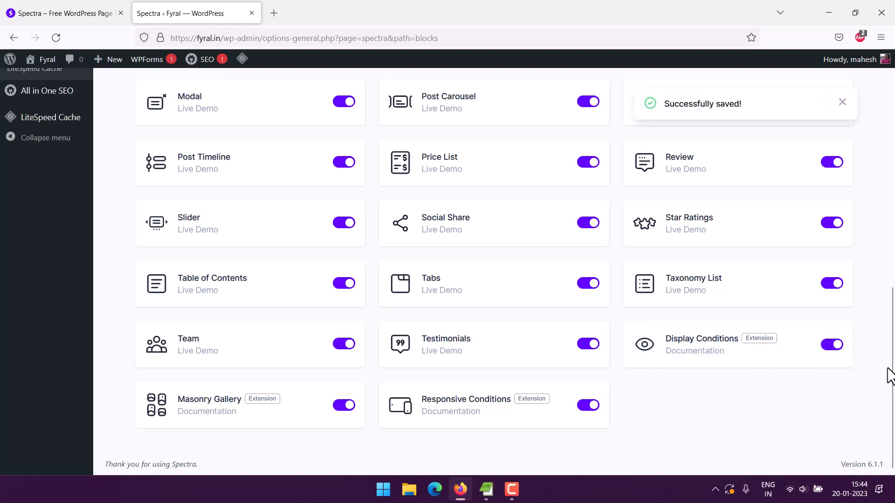
{"action": "scroll", "coordinate": [865, 383], "scroll_direction": "up", "scroll_amount": 10}
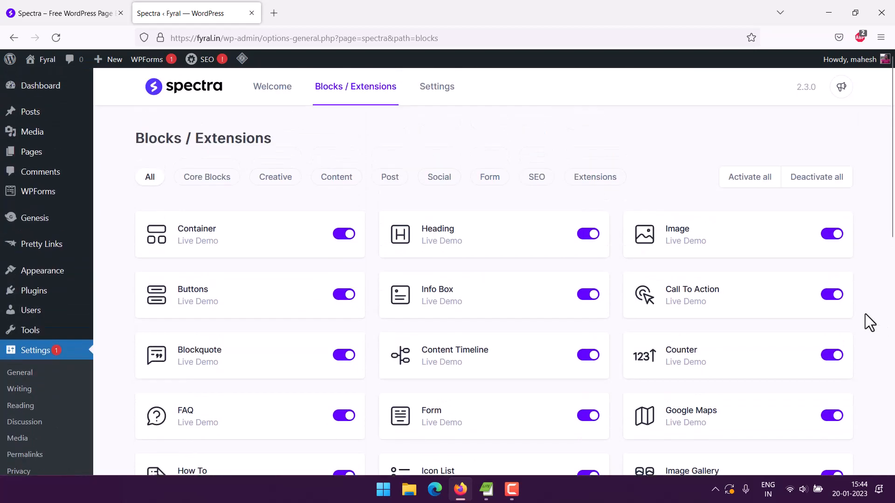
Step: Open the Sample page from the list of all pages for editing
{"action": "mouse_move", "coordinate": [37, 153]}
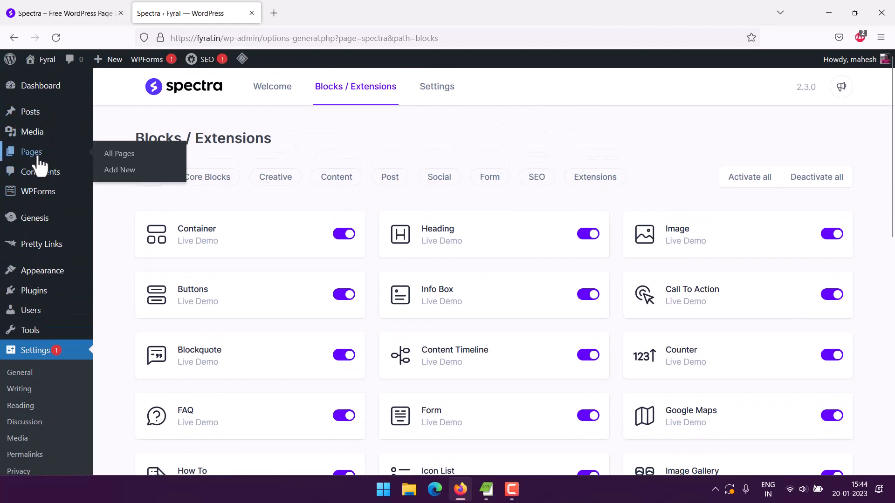
{"action": "left_click", "coordinate": [116, 154]}
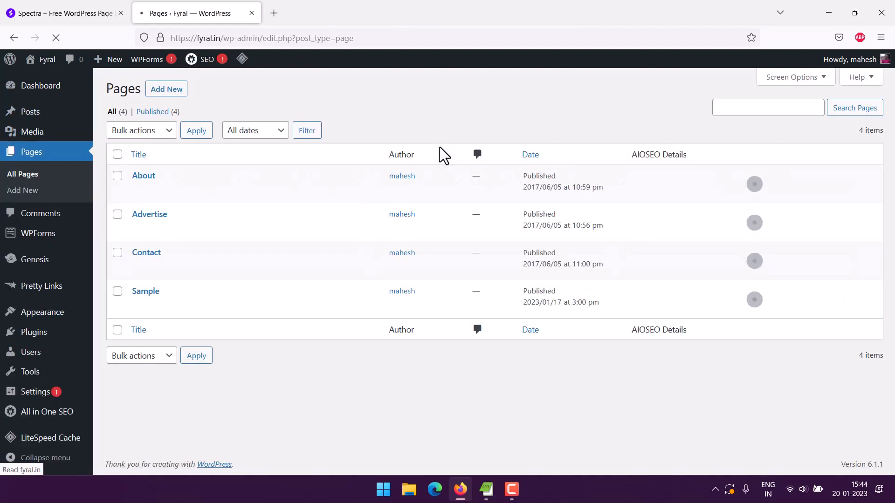
{"action": "left_click", "coordinate": [141, 395]}
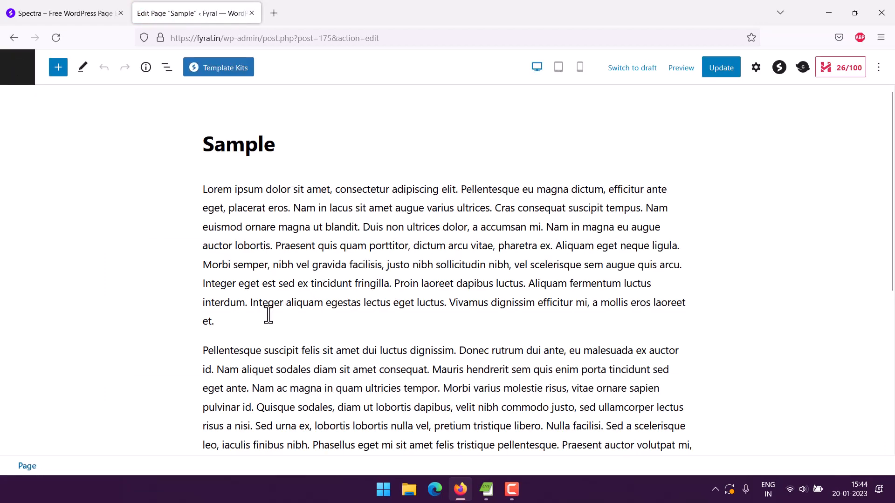
Step: Insert a Spectra Heading block between the first and second paragraphs of the Sample page
{"action": "left_click", "coordinate": [204, 189]}
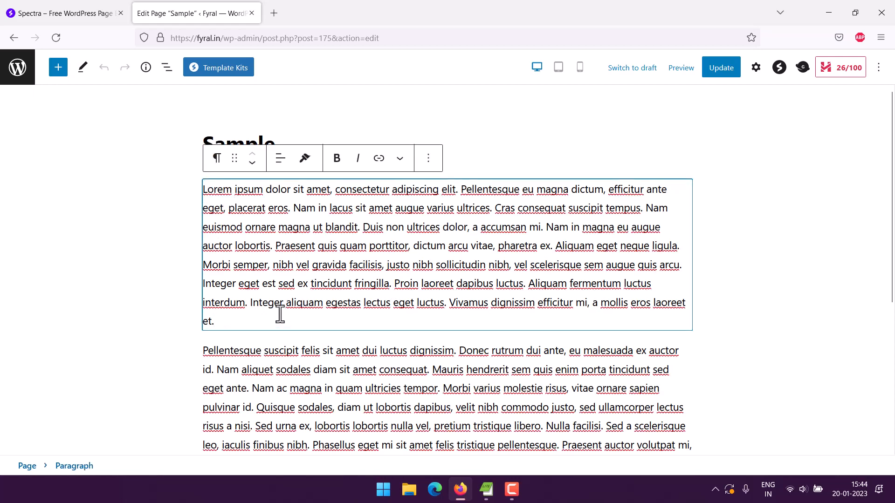
{"action": "key", "text": "Return"}
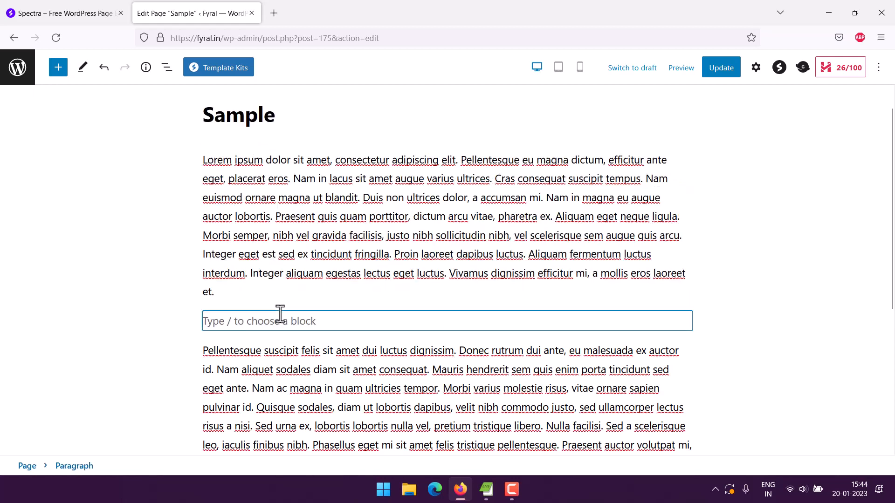
{"action": "right_click", "coordinate": [261, 198]}
{"action": "left_click", "coordinate": [294, 394]}
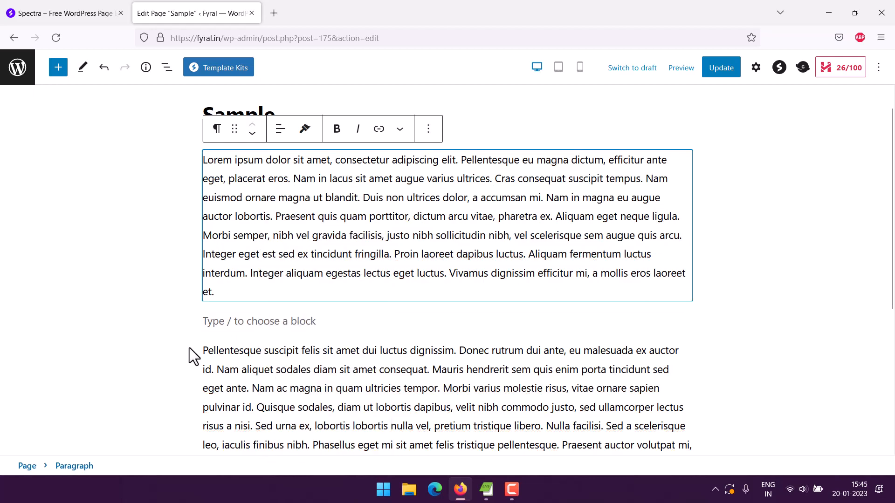
{"action": "left_click", "coordinate": [250, 321]}
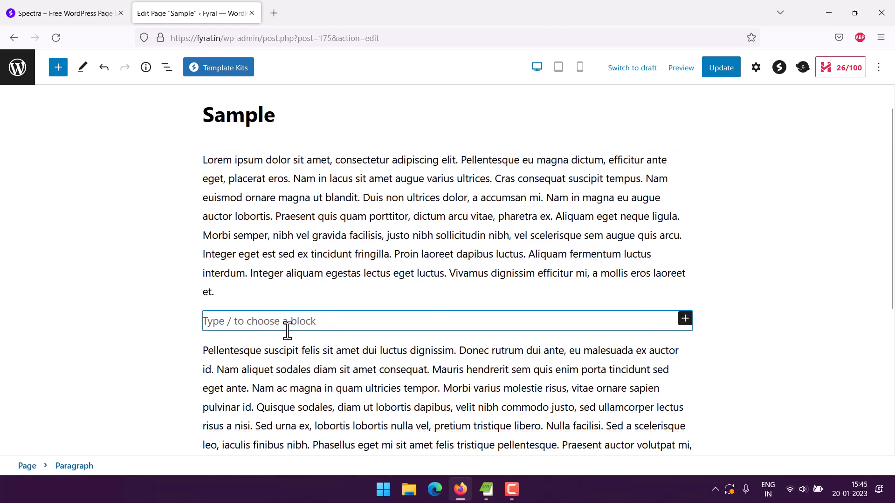
{"action": "left_click", "coordinate": [684, 318]}
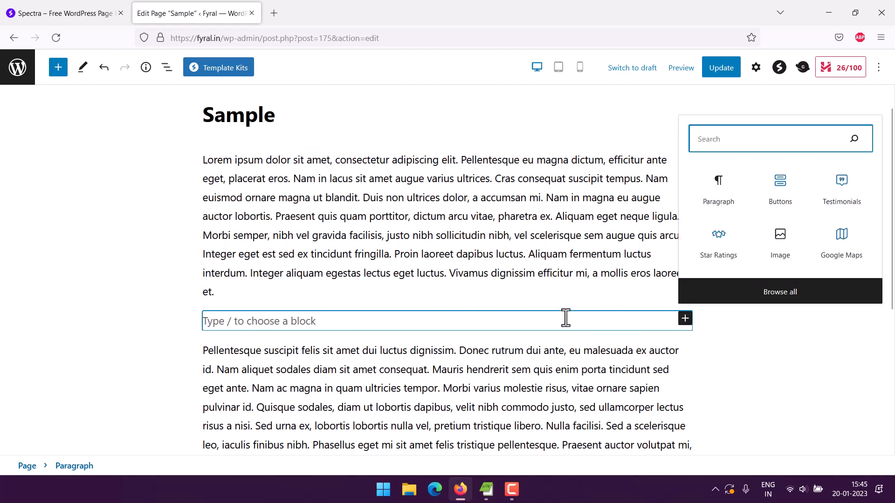
{"action": "left_click", "coordinate": [770, 297]}
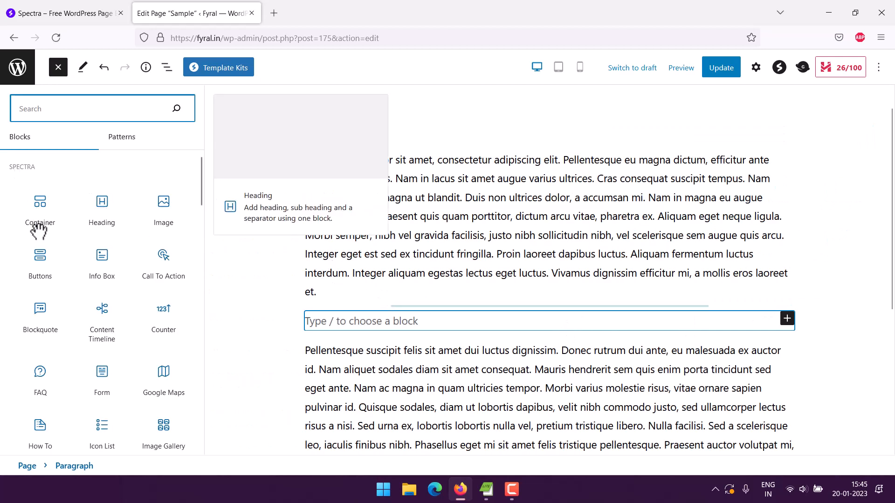
{"action": "mouse_move", "coordinate": [100, 225]}
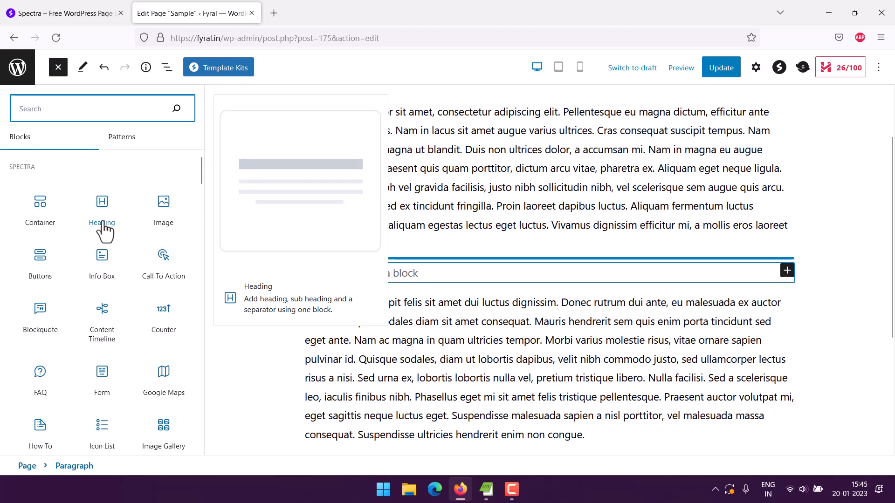
{"action": "left_click_drag", "start_coordinate": [105, 228], "coordinate": [452, 248]}
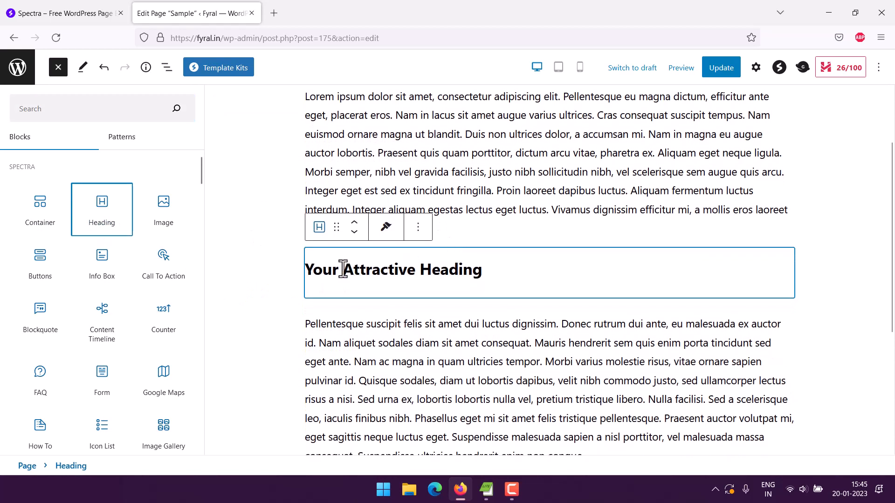
Step: Replace the new heading's placeholder text with "This is Spectra Heading Block"
{"action": "left_click_drag", "start_coordinate": [494, 274], "coordinate": [205, 266]}
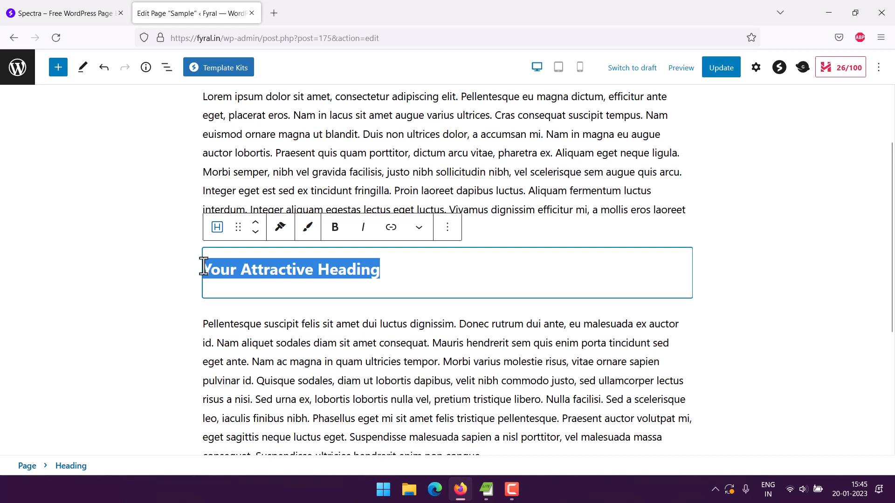
{"action": "type", "text": "This is Spec"}
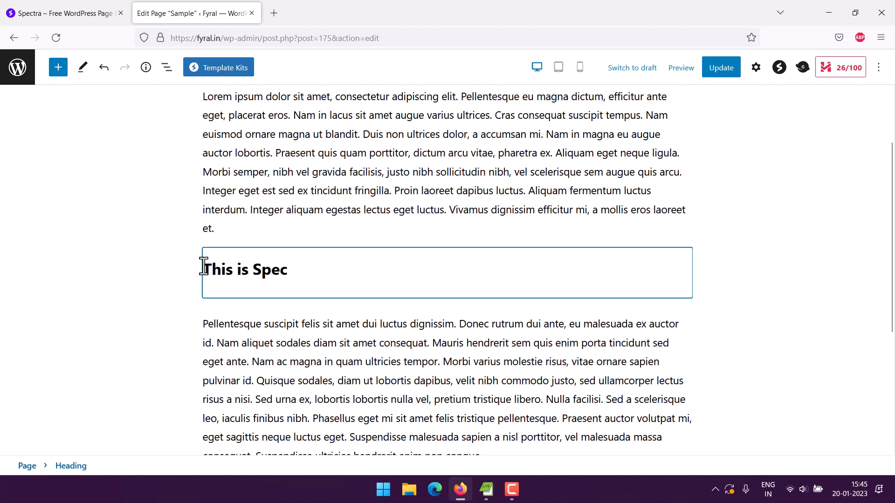
{"action": "type", "text": "tra Heading Bl"}
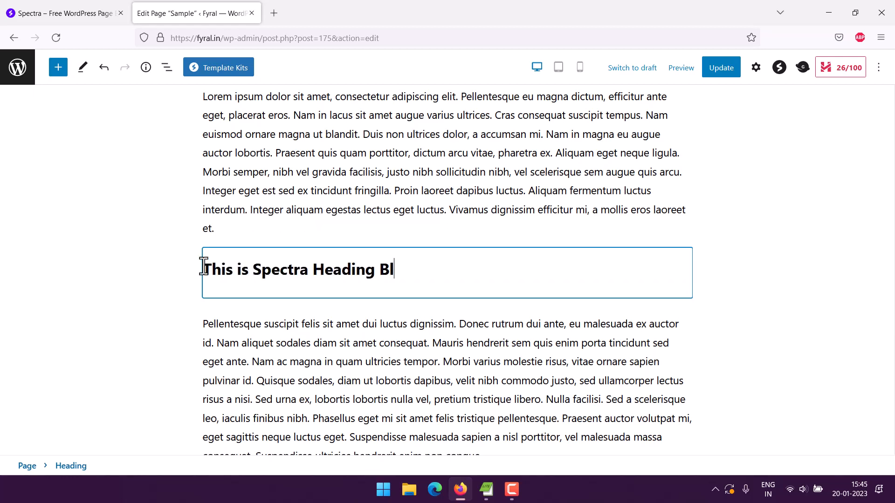
{"action": "type", "text": "ock"}
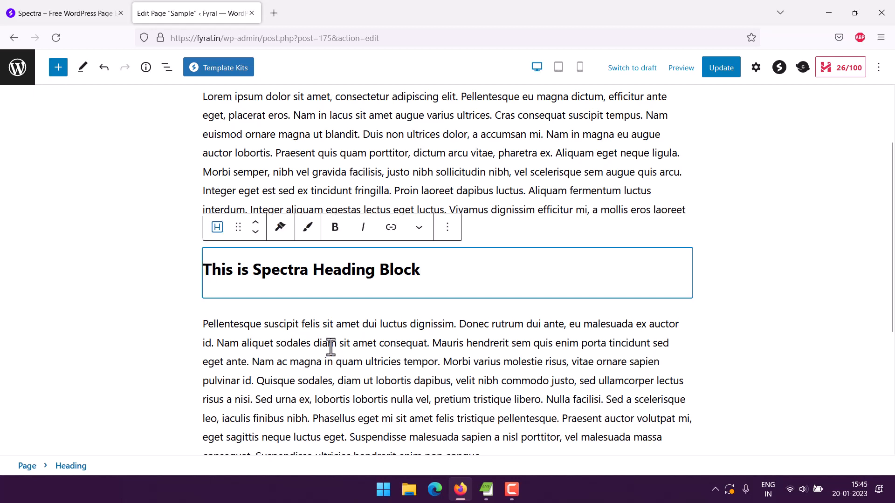
Step: Insert another Spectra Heading block between the second paragraph and the one starting "Etiam lacinia"
{"action": "left_click", "coordinate": [331, 345]}
{"action": "scroll", "coordinate": [252, 340], "scroll_direction": "down", "scroll_amount": 2}
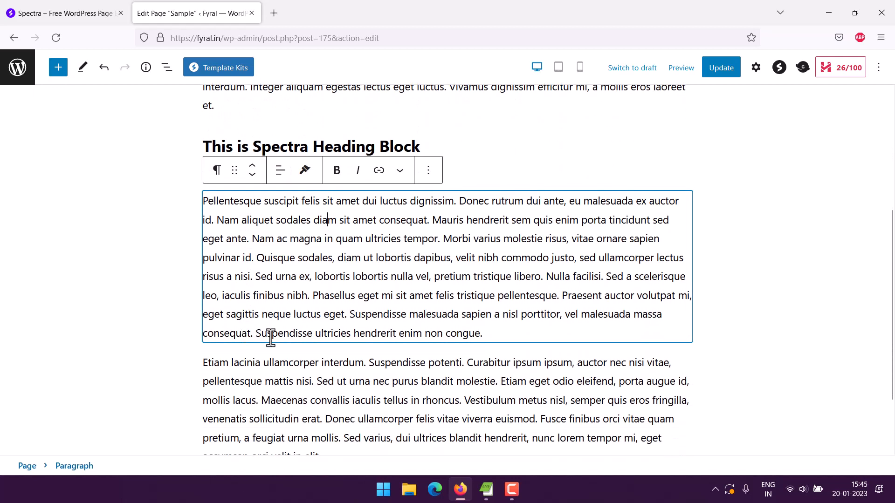
{"action": "key", "text": "Return"}
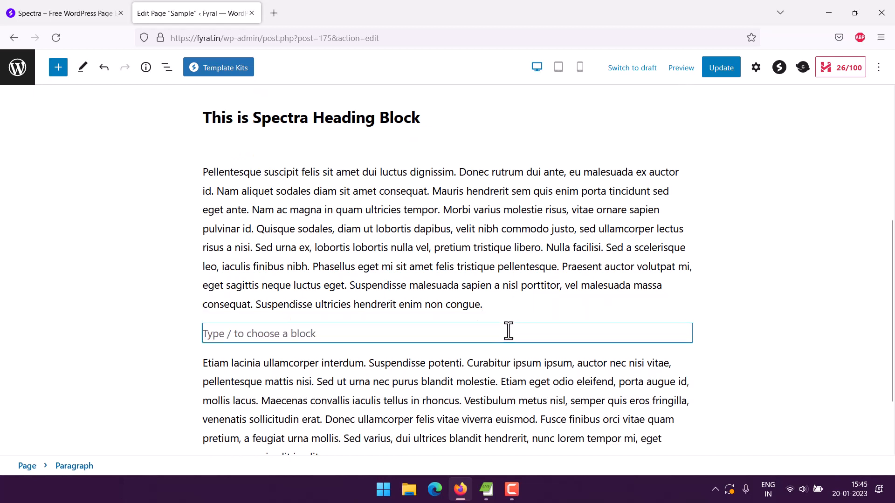
{"action": "left_click", "coordinate": [685, 331]}
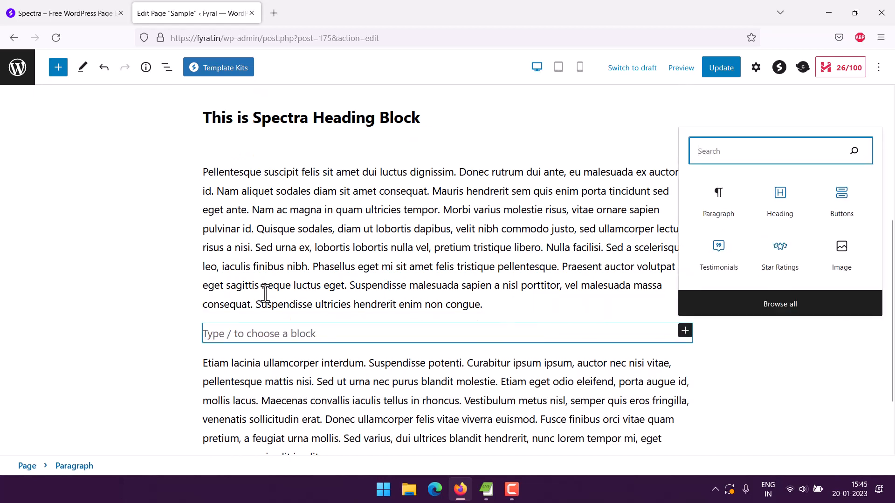
{"action": "left_click", "coordinate": [780, 307]}
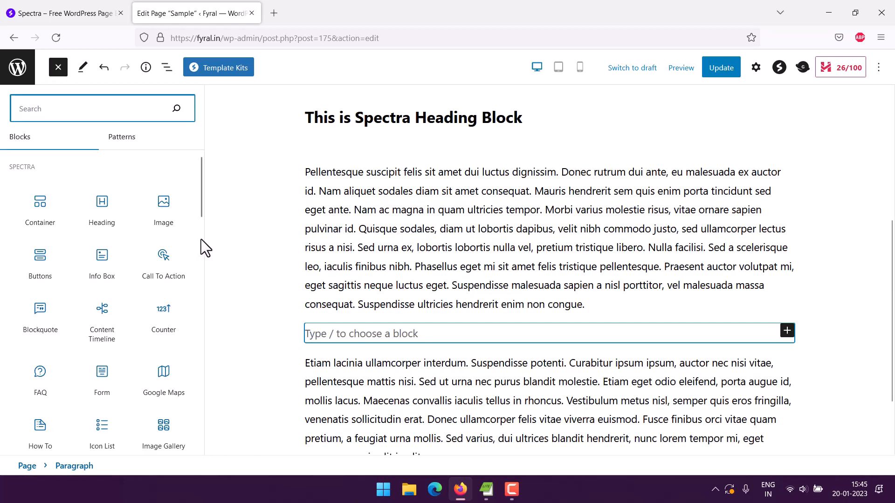
{"action": "left_click_drag", "start_coordinate": [100, 208], "coordinate": [555, 311]}
{"action": "scroll", "coordinate": [457, 349], "scroll_direction": "down", "scroll_amount": 2}
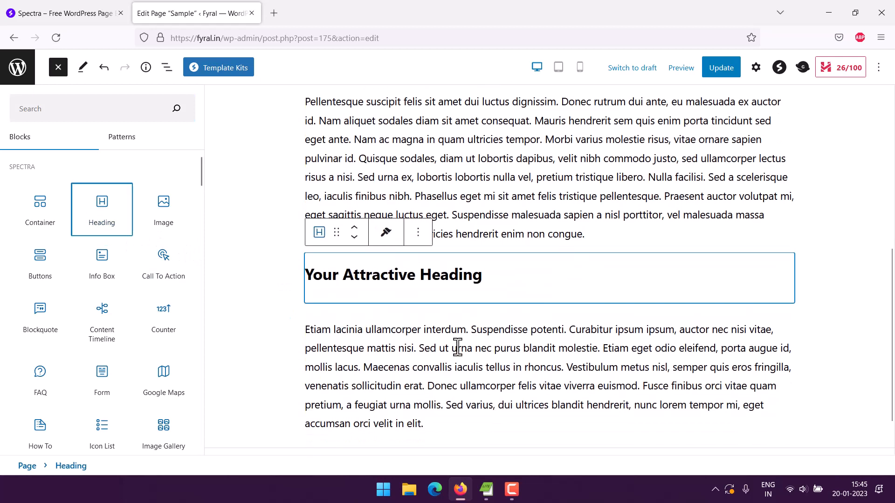
Step: Replace the second heading's placeholder text with "This is 2nd heading in Spectra"
{"action": "left_click_drag", "start_coordinate": [485, 273], "coordinate": [306, 264]}
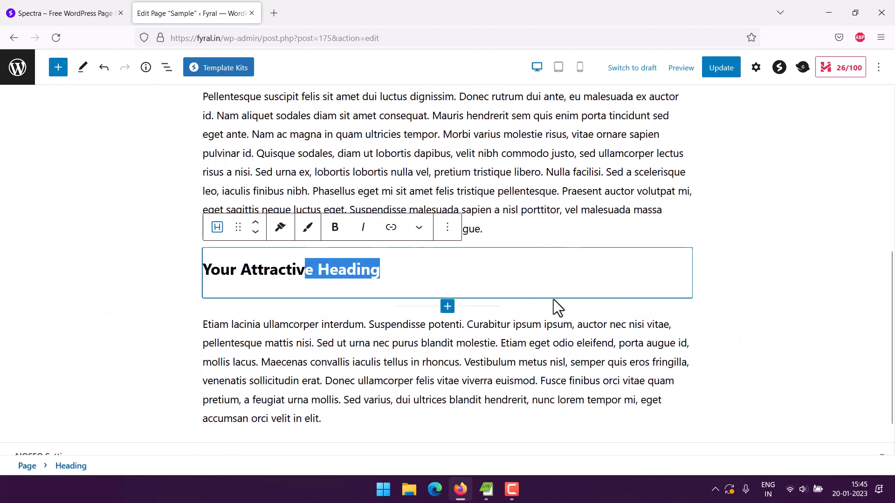
{"action": "left_click_drag", "start_coordinate": [466, 267], "coordinate": [208, 265]}
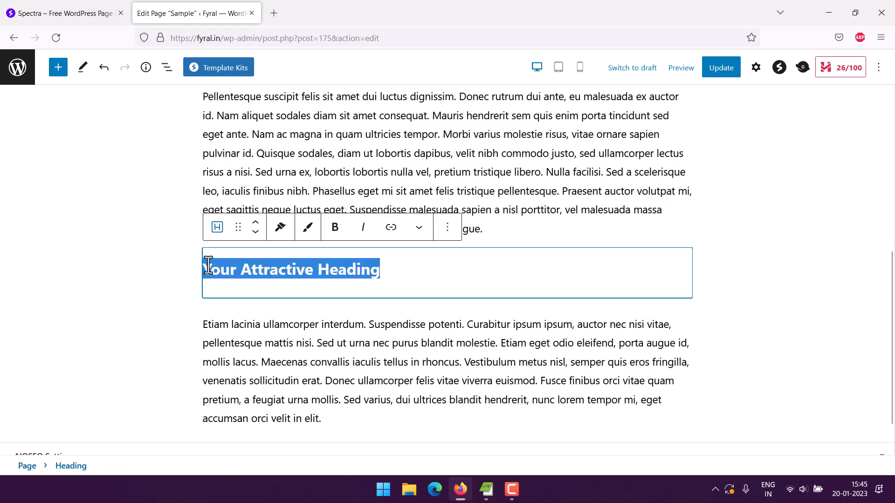
{"action": "type", "text": "This is"}
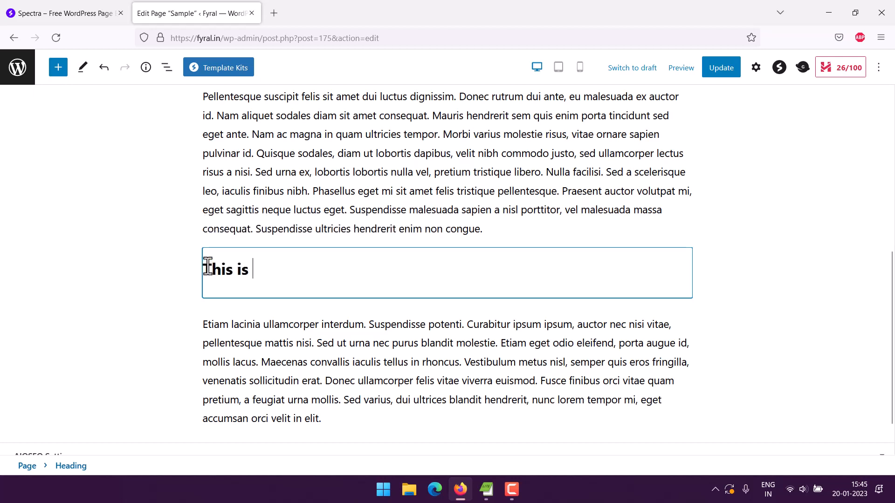
{"action": "key", "text": "BackSpace"}
{"action": "key", "text": "BackSpace"}
{"action": "key", "text": "BackSpace"}
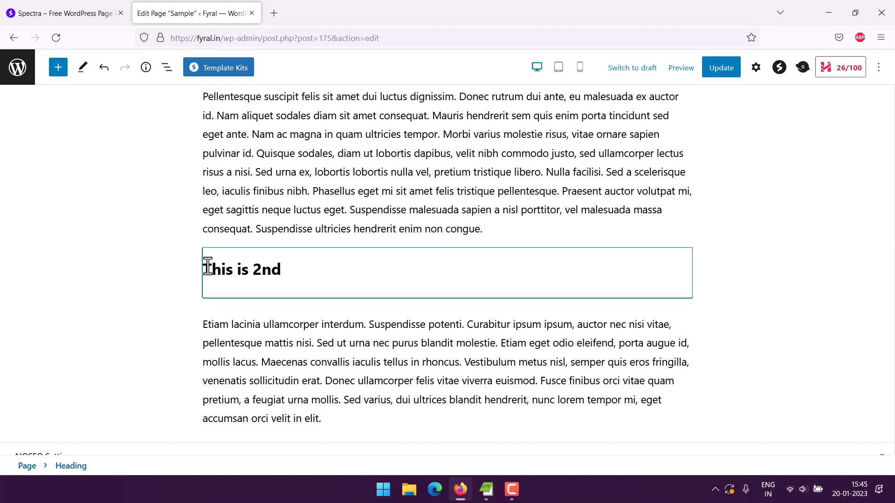
{"action": "type", "text": "2nd heading in Spectra"}
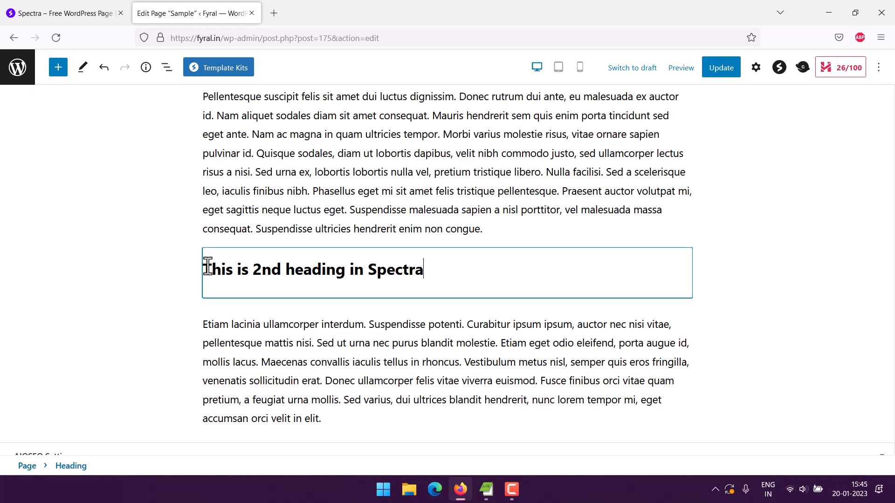
{"action": "left_click", "coordinate": [224, 322]}
{"action": "left_click", "coordinate": [294, 280]}
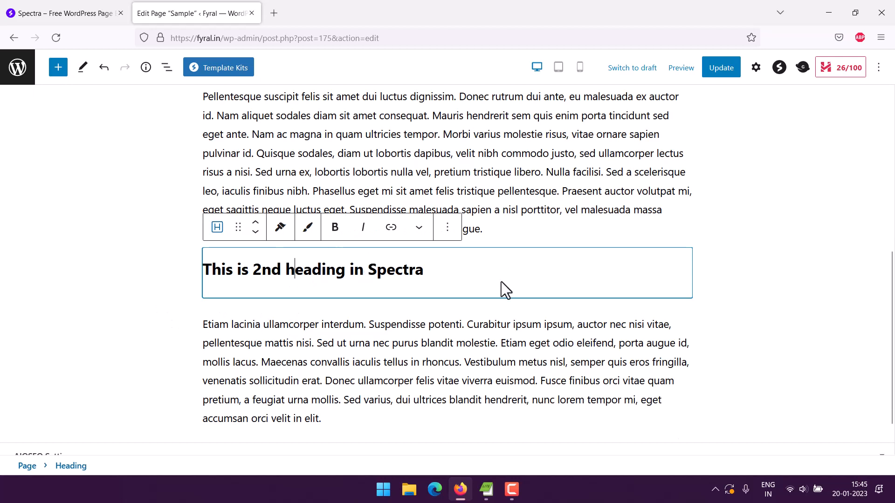
{"action": "key", "text": "ctrl+s"}
{"action": "left_click", "coordinate": [447, 227]}
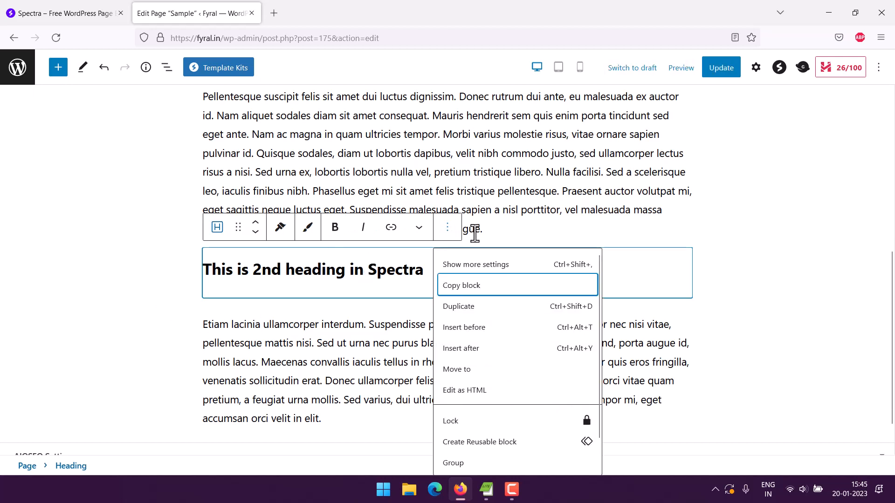
{"action": "left_click", "coordinate": [215, 230]}
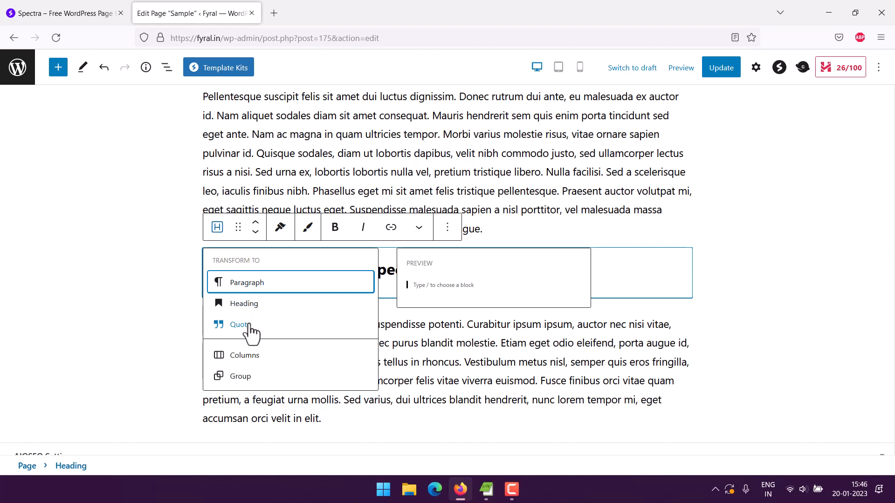
{"action": "left_click", "coordinate": [399, 332]}
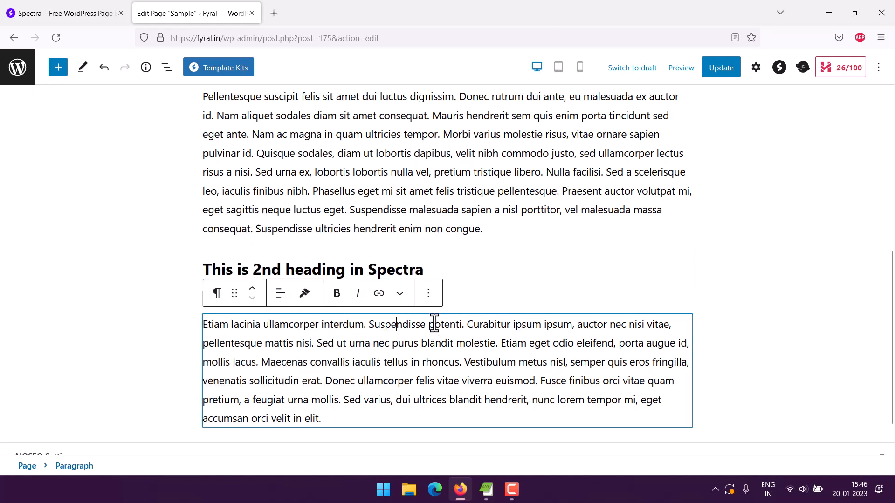
Step: Show the block settings for the "This is 2nd heading in Spectra" heading and set its separator style to Solid
{"action": "left_click", "coordinate": [419, 268]}
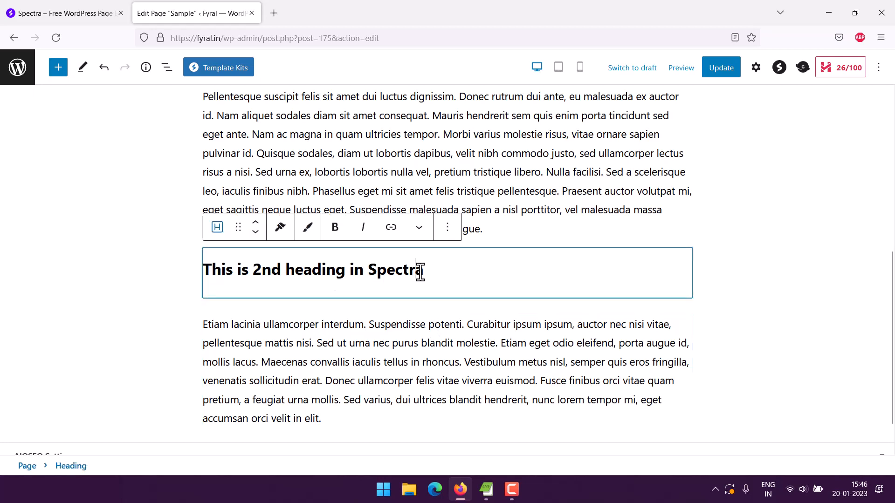
{"action": "left_click", "coordinate": [448, 228]}
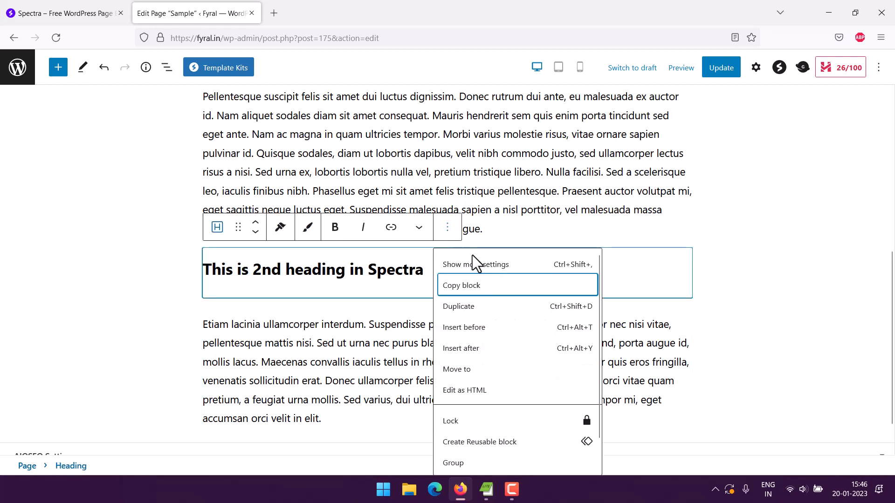
{"action": "key", "text": "ctrl+shift+comma"}
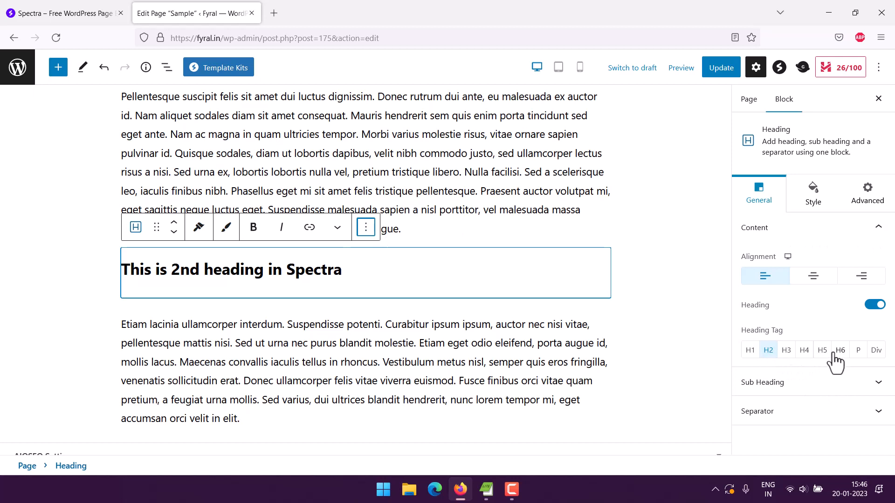
{"action": "left_click", "coordinate": [872, 382]}
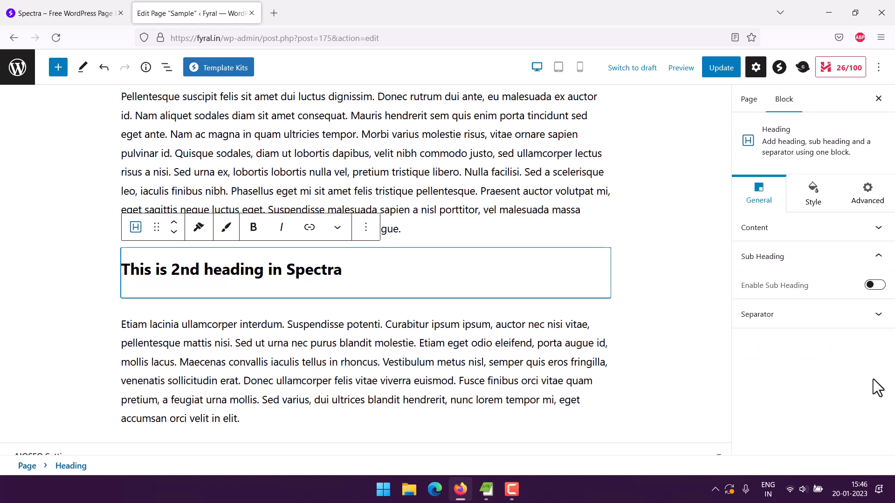
{"action": "left_click", "coordinate": [876, 315]}
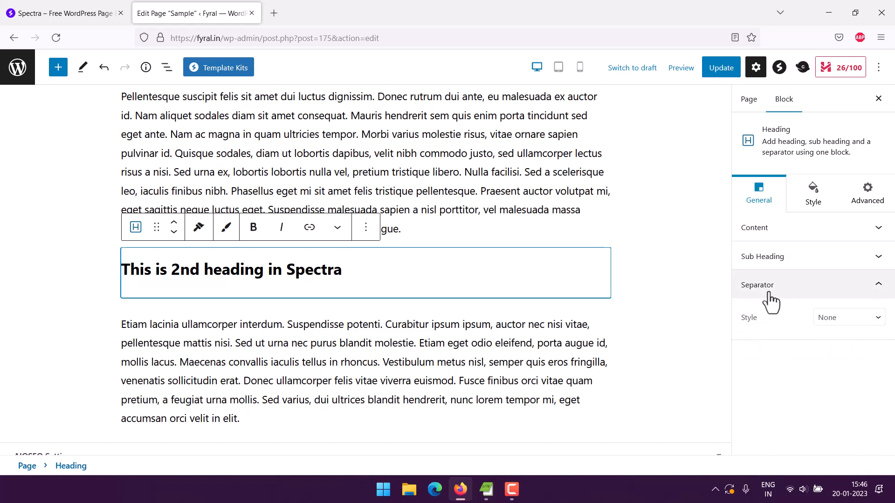
{"action": "left_click", "coordinate": [837, 319]}
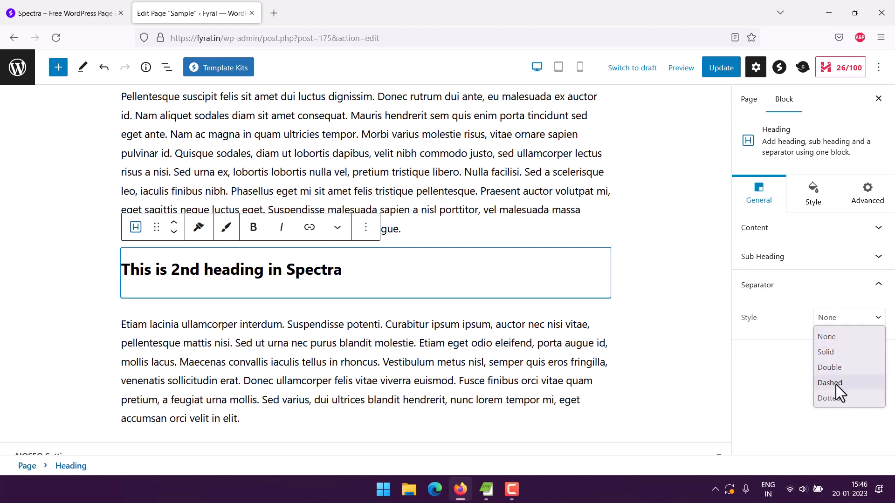
{"action": "left_click", "coordinate": [827, 352]}
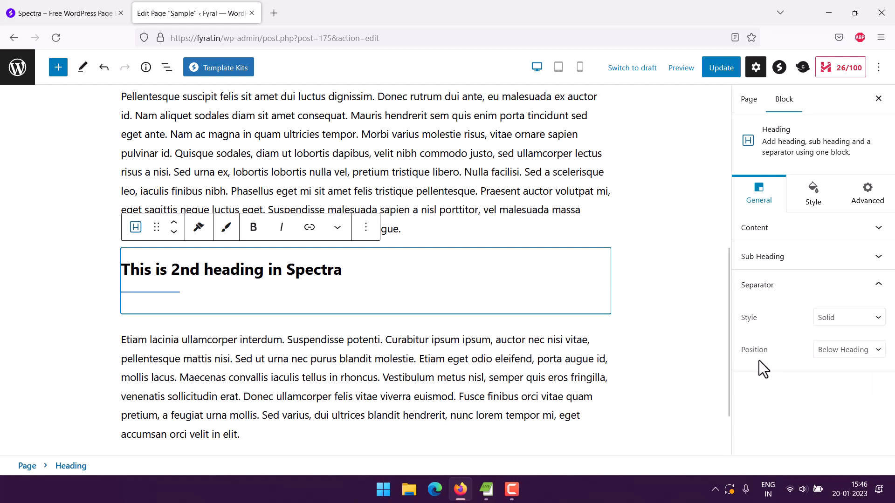
{"action": "left_click", "coordinate": [322, 364]}
Step: Set the separator style of the "This is Spectra Heading Block" heading to Dashed
{"action": "scroll", "coordinate": [276, 191], "scroll_direction": "up", "scroll_amount": 3}
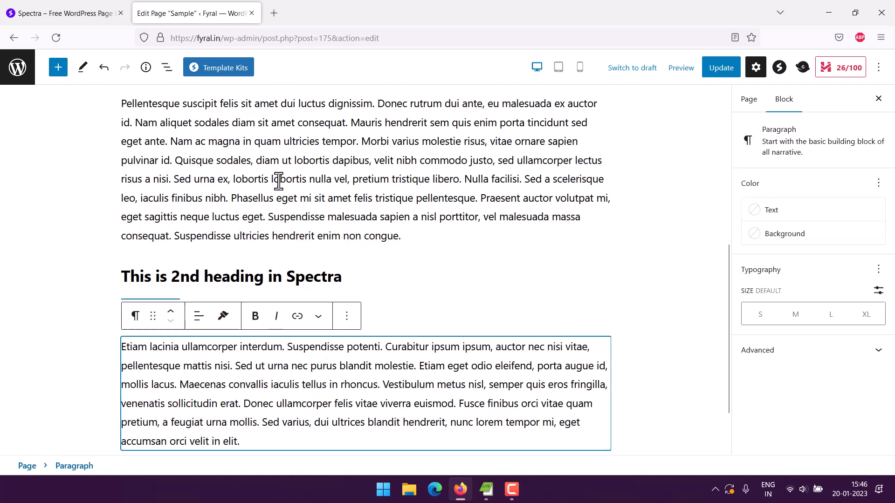
{"action": "left_click", "coordinate": [169, 174]}
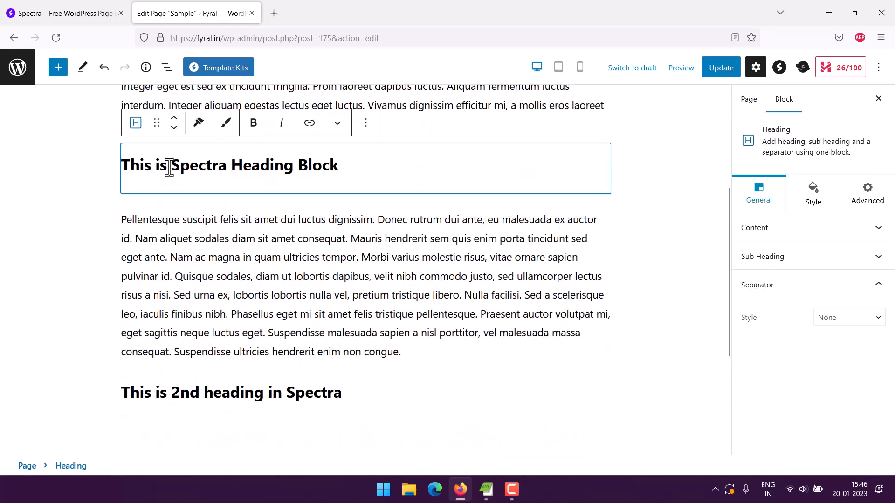
{"action": "left_click", "coordinate": [367, 126]}
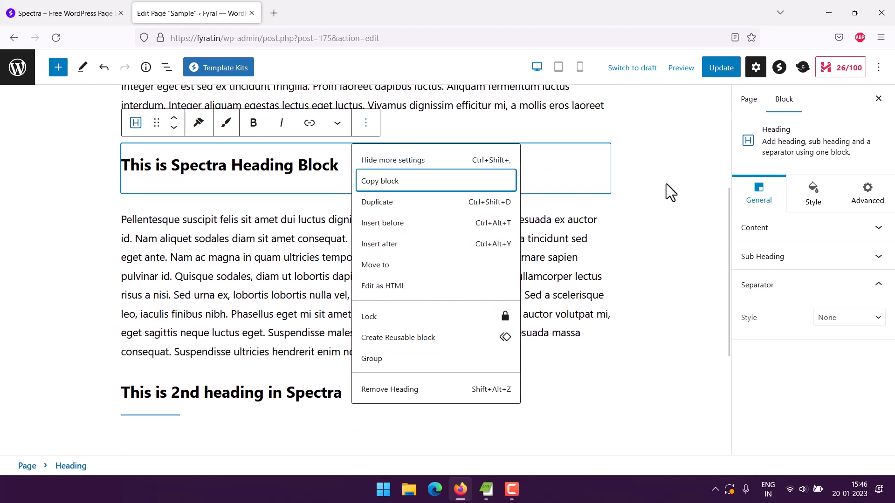
{"action": "left_click", "coordinate": [870, 321]}
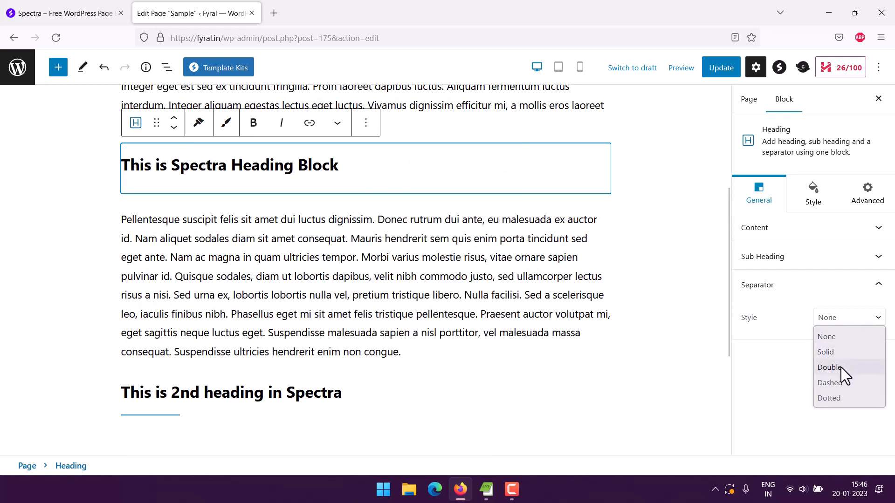
{"action": "left_click", "coordinate": [840, 383]}
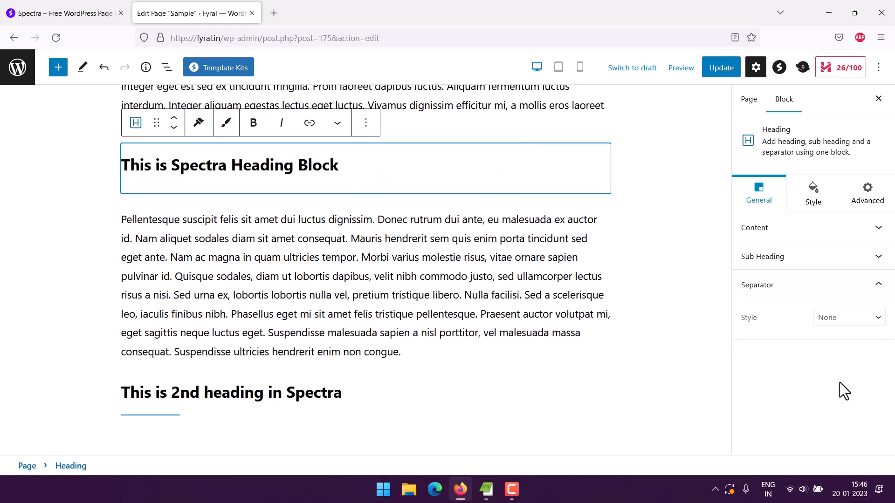
{"action": "left_click", "coordinate": [386, 298]}
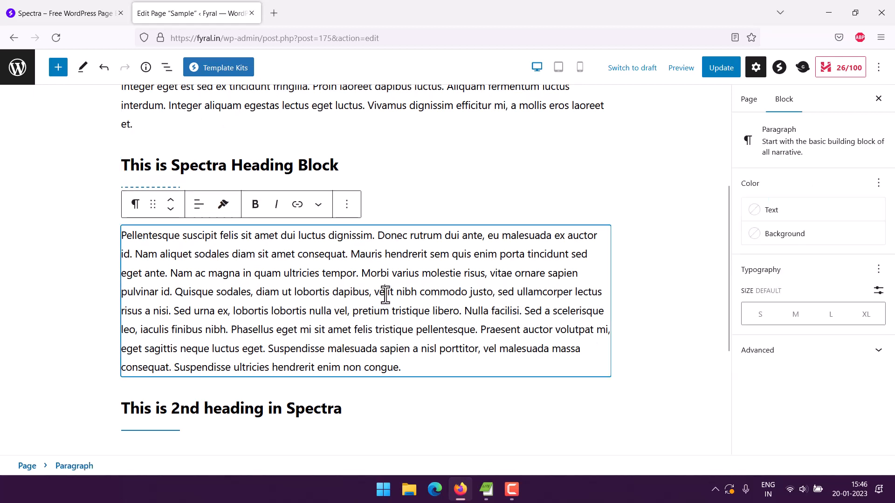
Step: Update the Sample page and open its published version in a new browser tab
{"action": "left_click", "coordinate": [722, 69]}
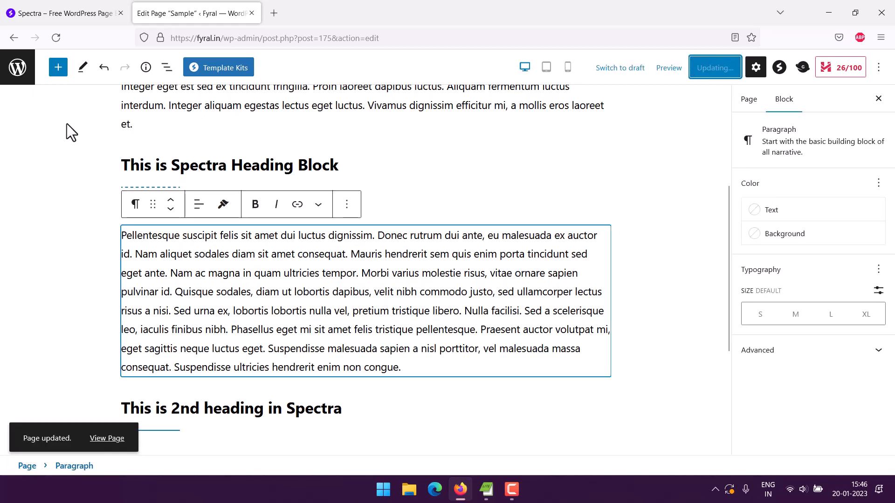
{"action": "right_click", "coordinate": [108, 439]}
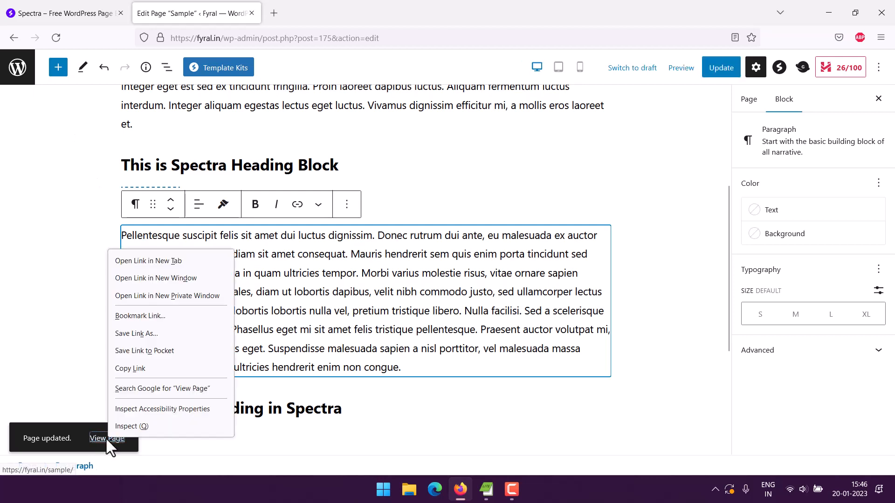
{"action": "left_click", "coordinate": [145, 261]}
{"action": "left_click", "coordinate": [340, 19]}
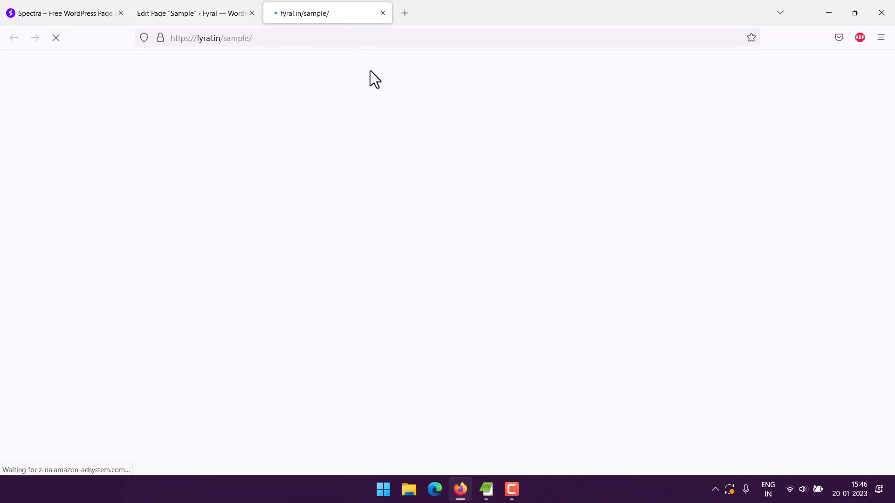
Step: Examine the first paragraph and the "This is Spectra Heading Block" heading with its separator on the published page
{"action": "scroll", "coordinate": [334, 202], "scroll_direction": "down", "scroll_amount": 3}
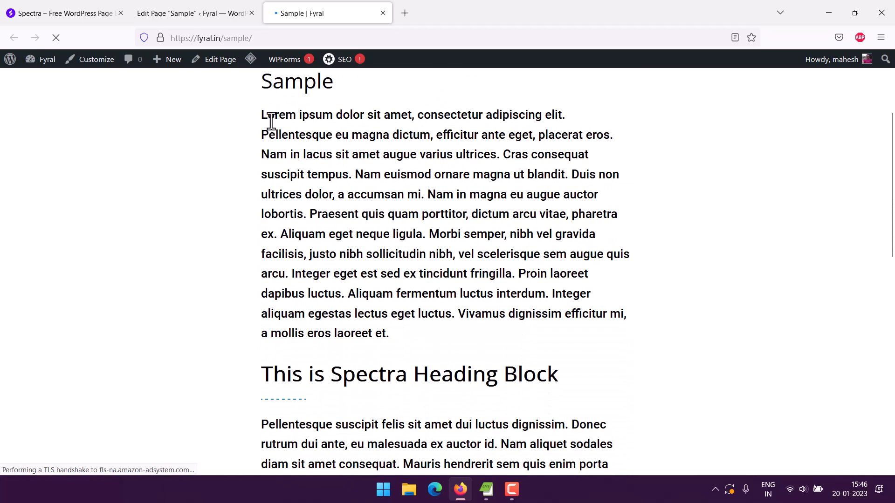
{"action": "left_click_drag", "start_coordinate": [261, 115], "coordinate": [452, 273]}
{"action": "left_click", "coordinate": [464, 334]}
{"action": "scroll", "coordinate": [226, 219], "scroll_direction": "down", "scroll_amount": 3}
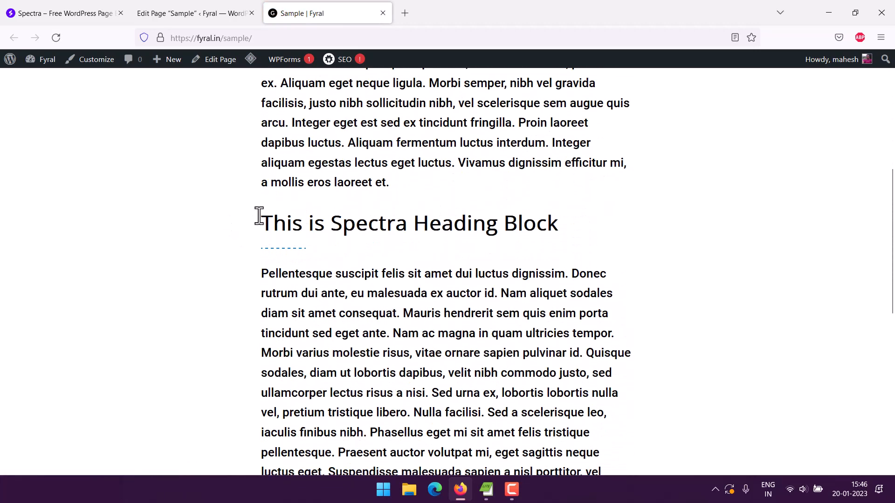
{"action": "mouse_move", "coordinate": [260, 216]}
{"action": "left_mouse_down"}
{"action": "mouse_move", "coordinate": [356, 248]}
{"action": "mouse_move", "coordinate": [261, 220]}
{"action": "left_mouse_up"}
{"action": "left_click_drag", "start_coordinate": [261, 220], "coordinate": [345, 246]}
{"action": "left_click", "coordinate": [348, 244]}
Step: Examine the "This is 2nd heading in Spectra" heading, its separator and the last paragraph on the published page, and return to the page editor
{"action": "scroll", "coordinate": [348, 244], "scroll_direction": "down", "scroll_amount": 3}
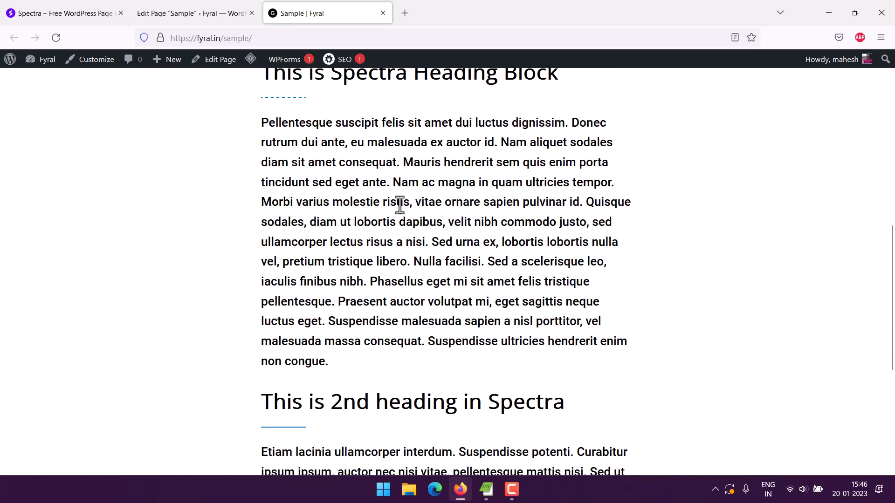
{"action": "scroll", "coordinate": [435, 225], "scroll_direction": "down", "scroll_amount": 3}
{"action": "mouse_move", "coordinate": [270, 251]}
{"action": "left_mouse_down"}
{"action": "mouse_move", "coordinate": [376, 281]}
{"action": "mouse_move", "coordinate": [265, 249]}
{"action": "left_mouse_up"}
{"action": "left_click_drag", "start_coordinate": [264, 249], "coordinate": [368, 282]}
{"action": "left_click", "coordinate": [368, 282]}
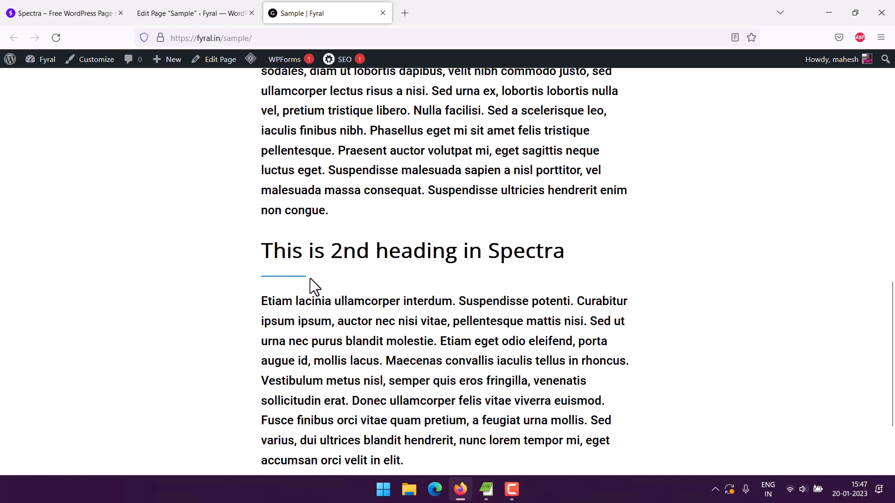
{"action": "scroll", "coordinate": [230, 257], "scroll_direction": "down", "scroll_amount": 2}
{"action": "left_click_drag", "start_coordinate": [259, 189], "coordinate": [426, 355]}
{"action": "left_click", "coordinate": [426, 354]}
{"action": "scroll", "coordinate": [133, 233], "scroll_direction": "up", "scroll_amount": 7}
{"action": "scroll", "coordinate": [133, 233], "scroll_direction": "up", "scroll_amount": 1}
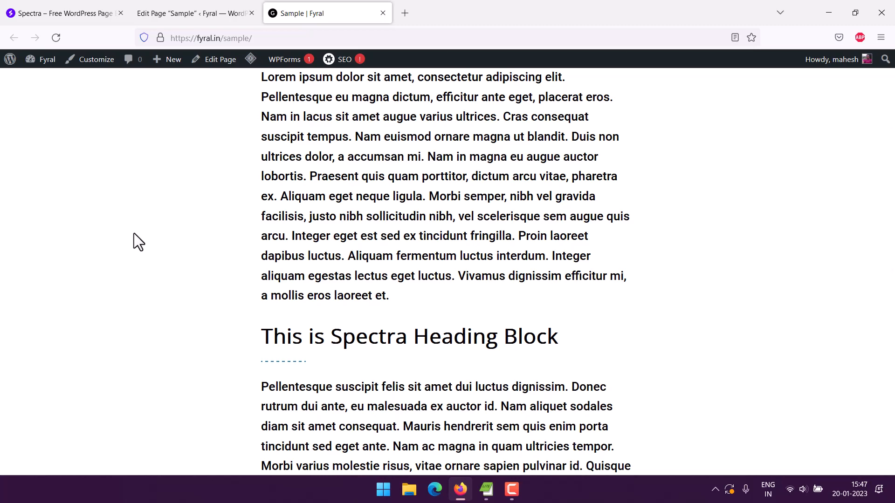
{"action": "left_click", "coordinate": [181, 14]}
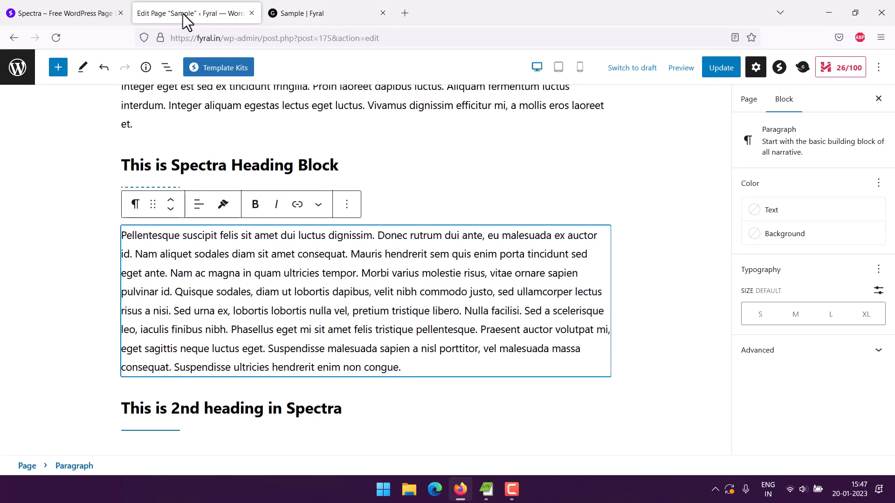